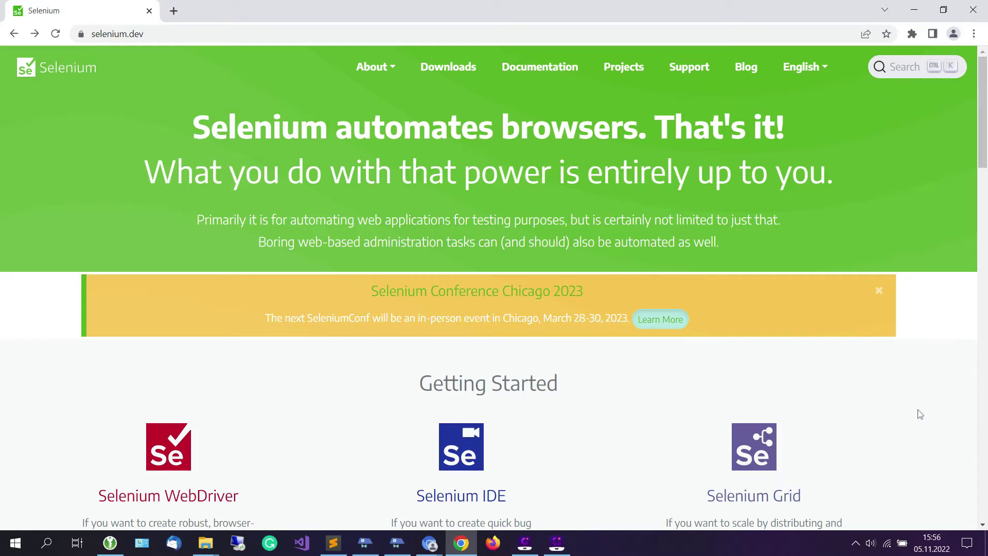
scroll(920, 414, down, 1)
scroll(920, 415, down, 1)
scroll(920, 415, down, 1)
scroll(920, 414, down, 1)
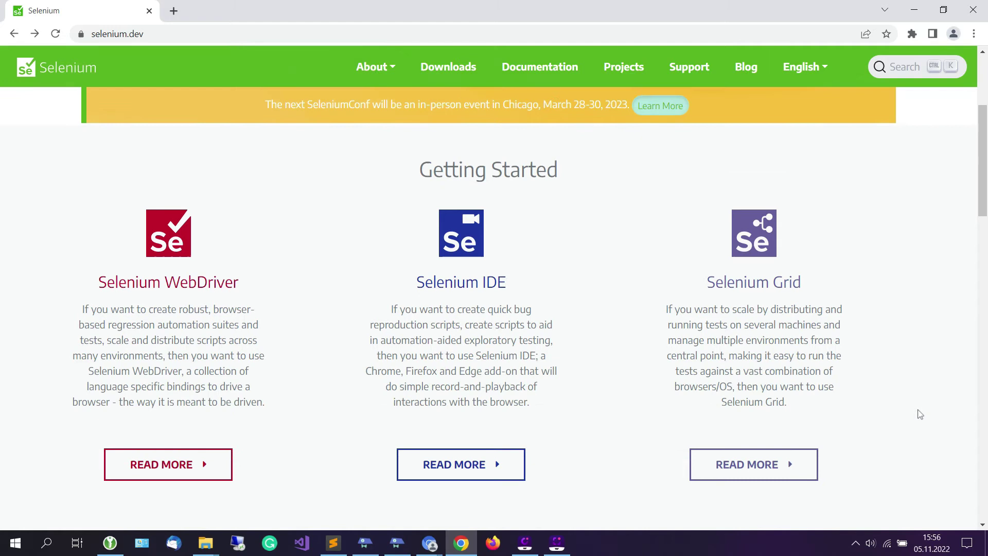
scroll(920, 415, down, 1)
scroll(920, 415, down, 1)
scroll(919, 415, down, 1)
scroll(920, 415, down, 1)
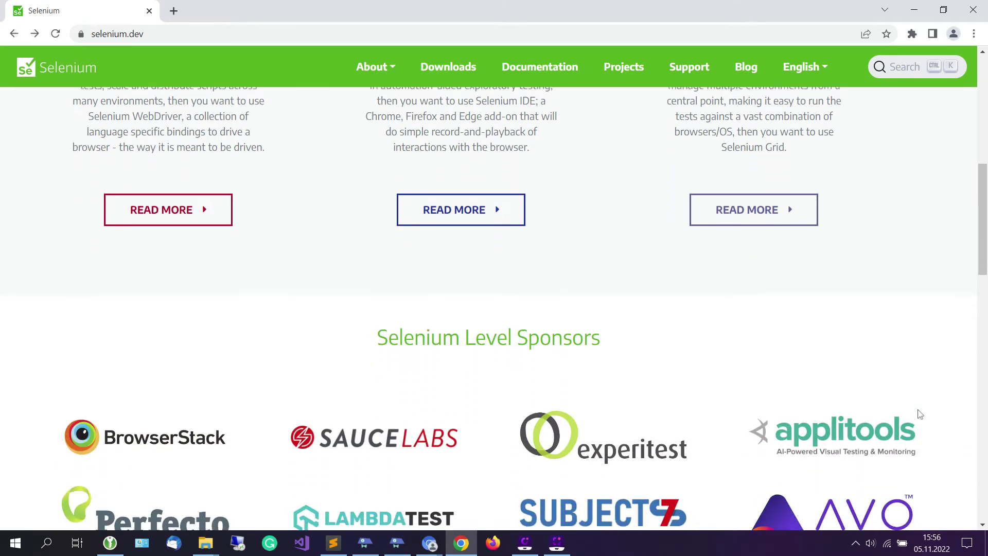
scroll(920, 415, down, 1)
scroll(920, 415, down, 1)
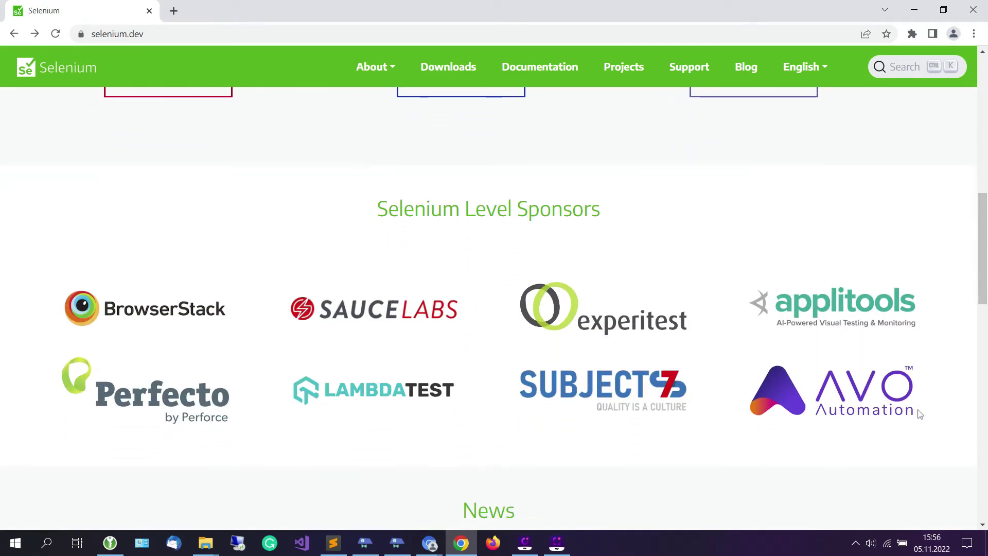
scroll(920, 414, up, 1)
scroll(920, 415, up, 1)
scroll(920, 415, up, 1)
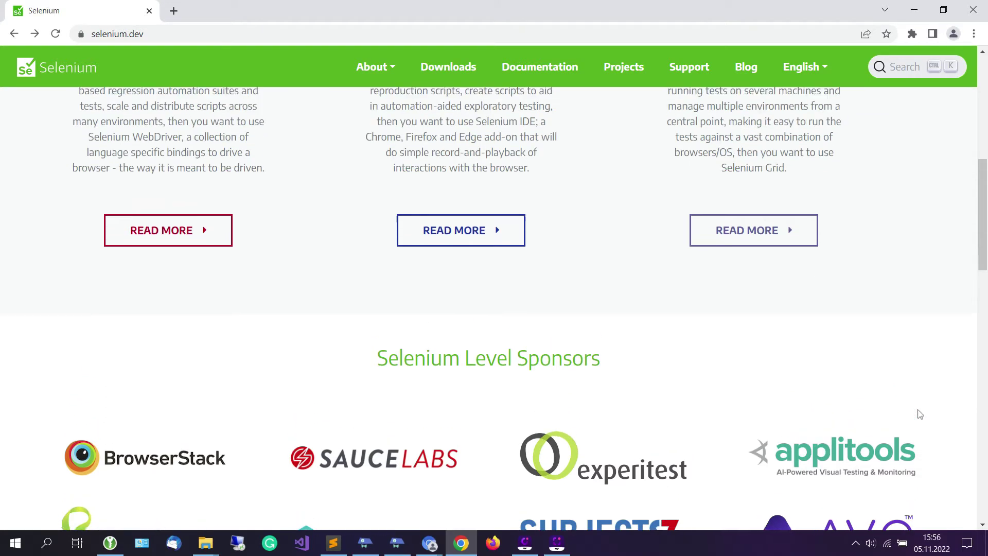
scroll(920, 414, up, 1)
scroll(920, 415, up, 1)
scroll(920, 415, up, 1)
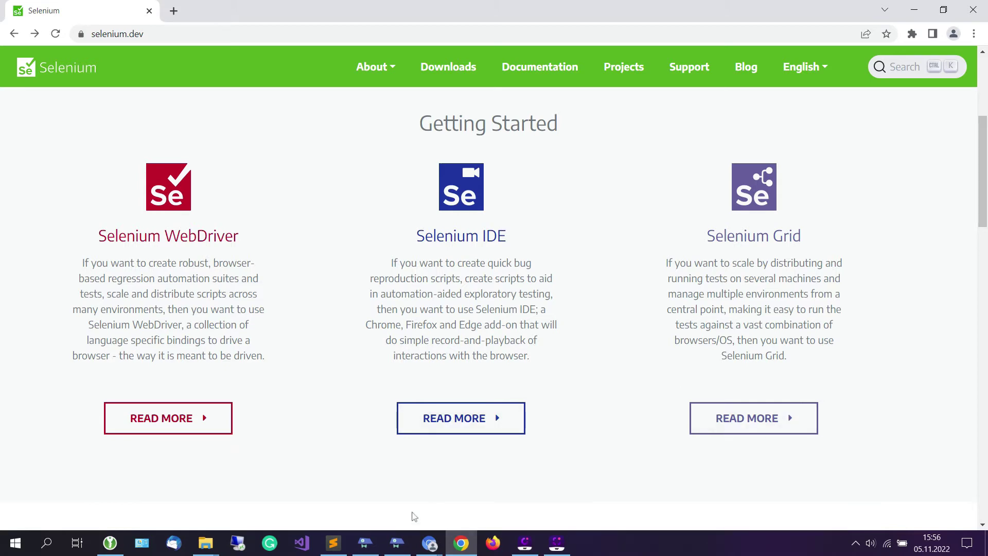
- Bring the UBot Studio Browser Automation script with its license command to the front
click(397, 544)
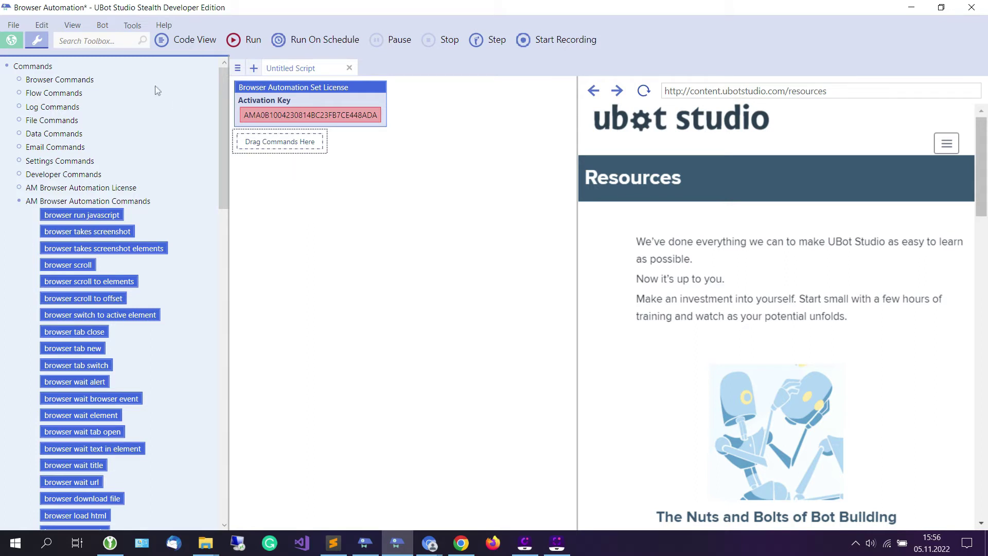
- Add a 'browser connect' command under the license block, keeping Drive Type Chrome
click(108, 44)
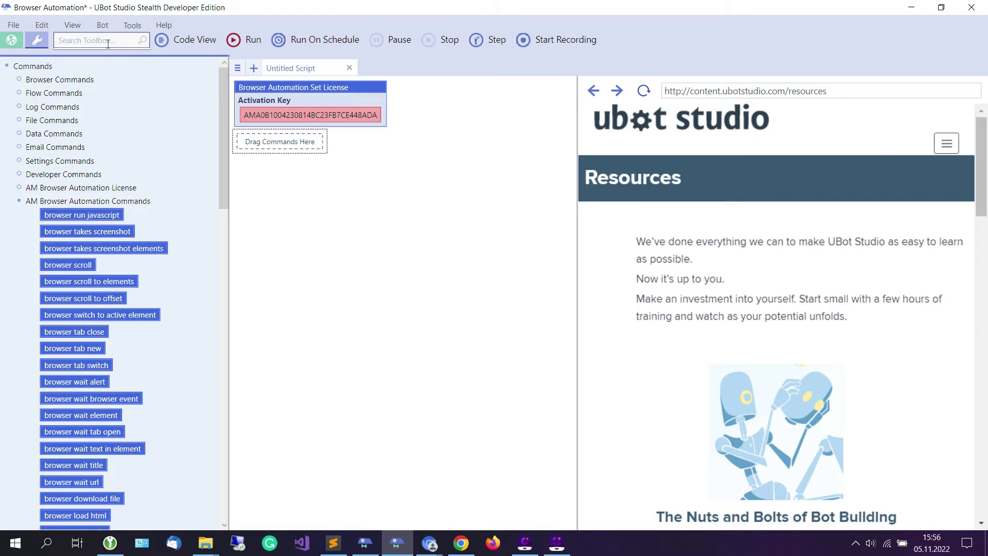
text(br)
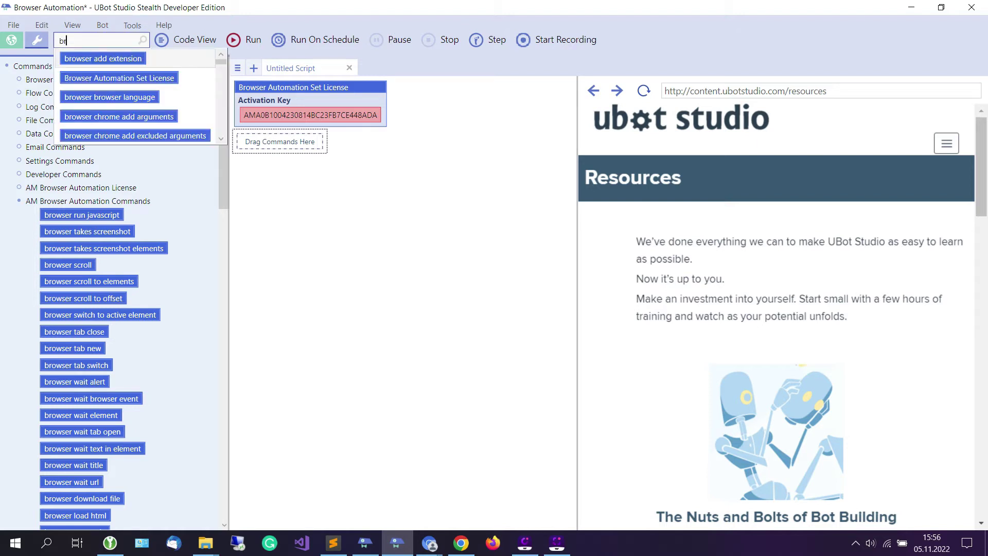
text(owser co)
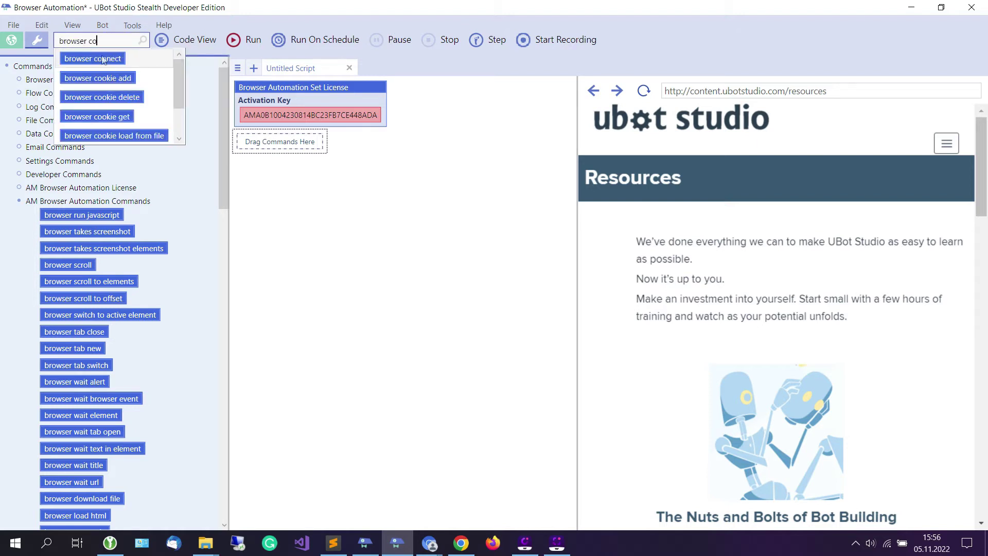
drag(96, 64, 308, 152)
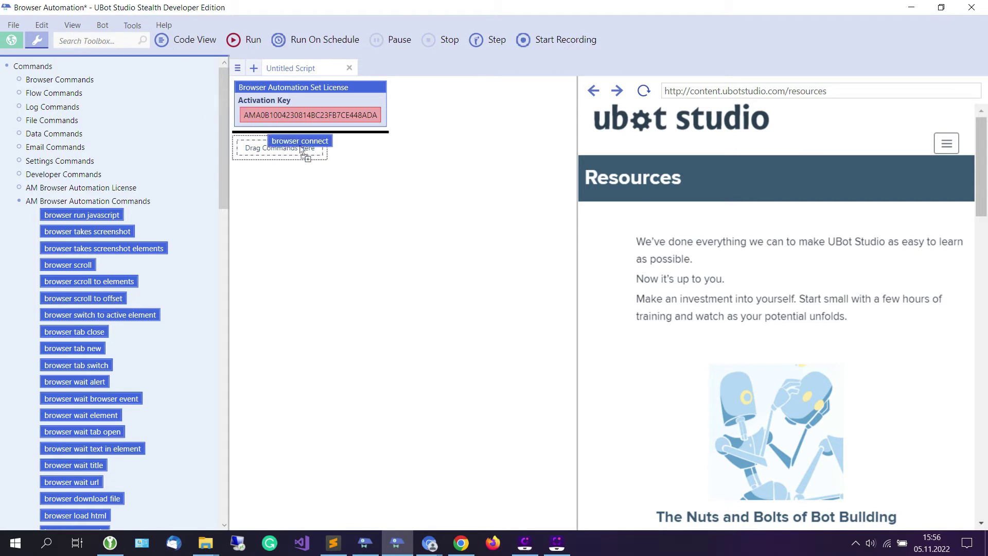
click(312, 403)
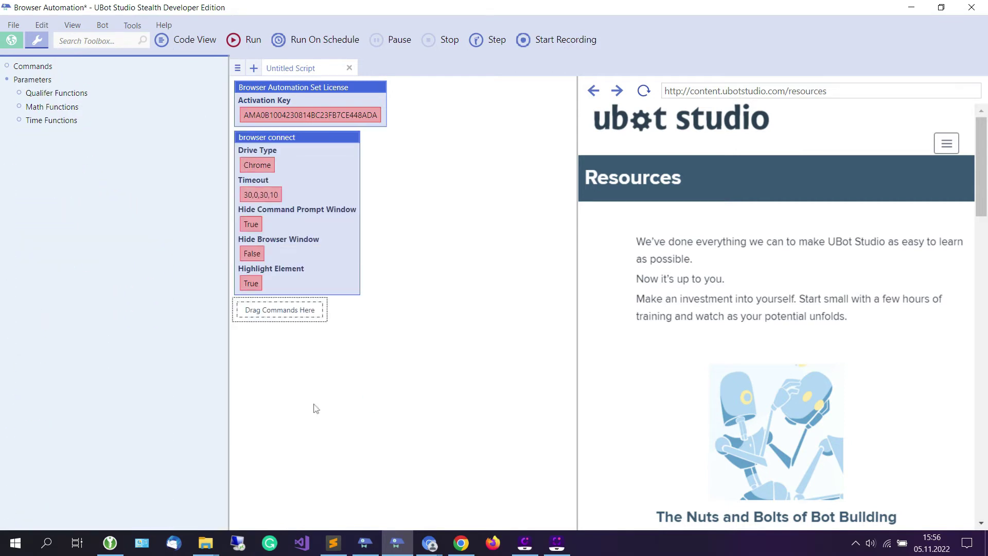
click(109, 42)
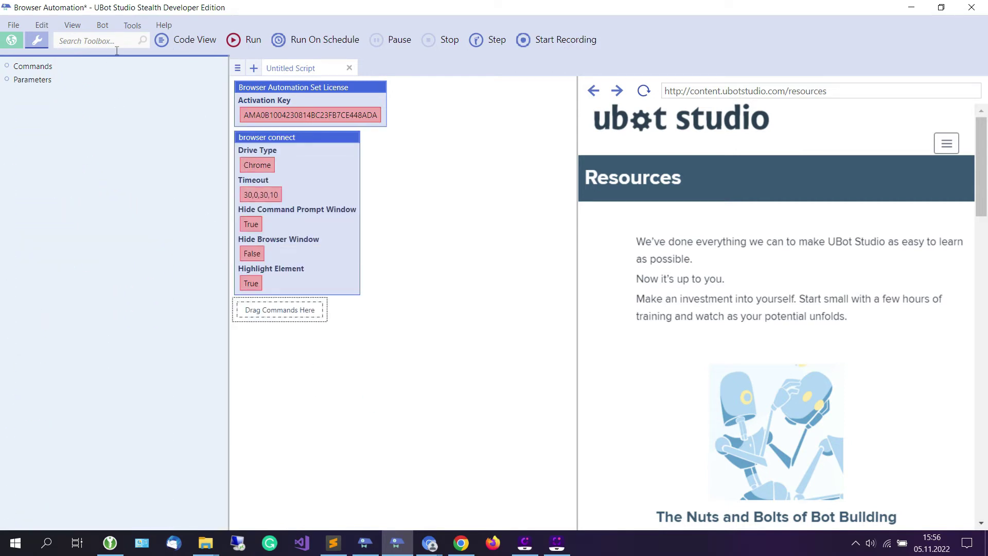
text(navi)
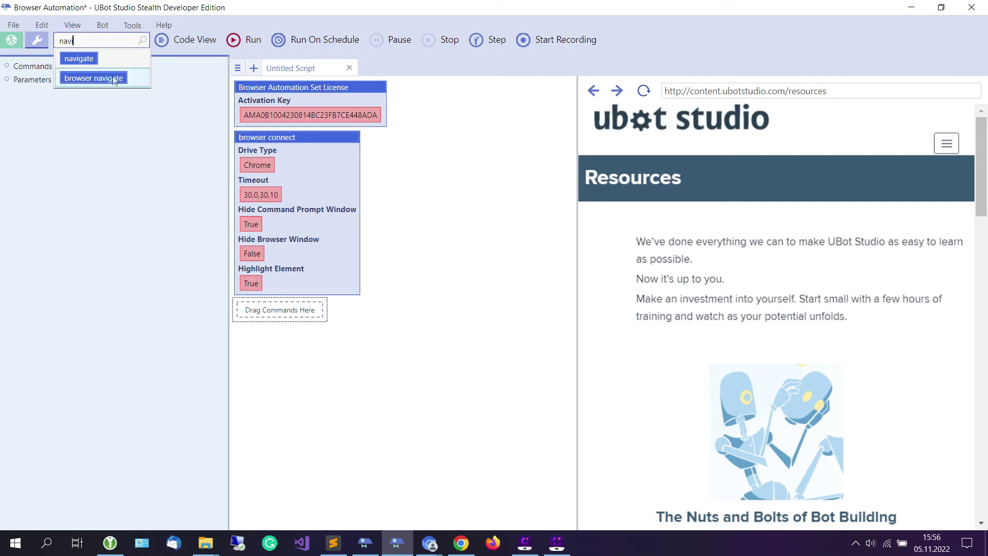
drag(94, 78, 305, 314)
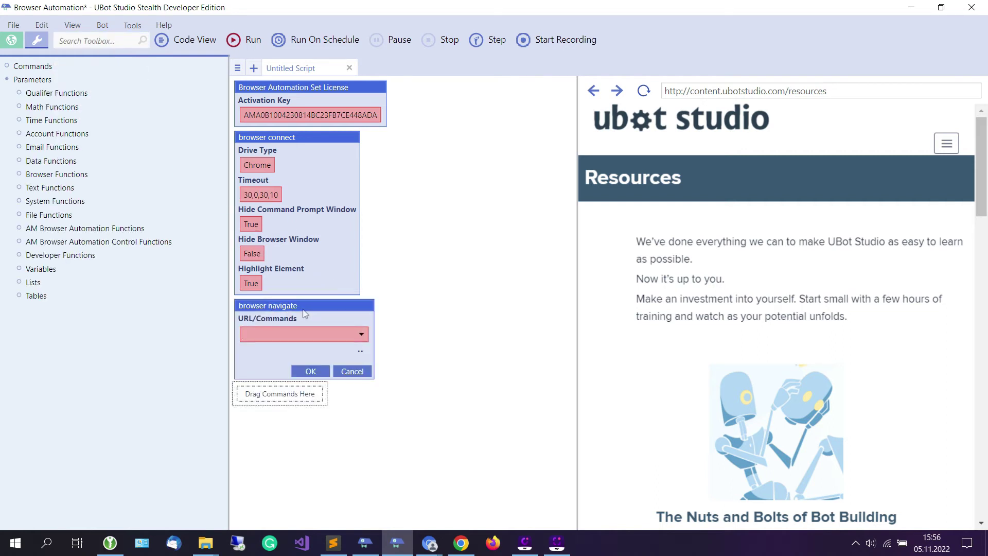
text(https:)
text(//google.co)
text(m)
key(Return)
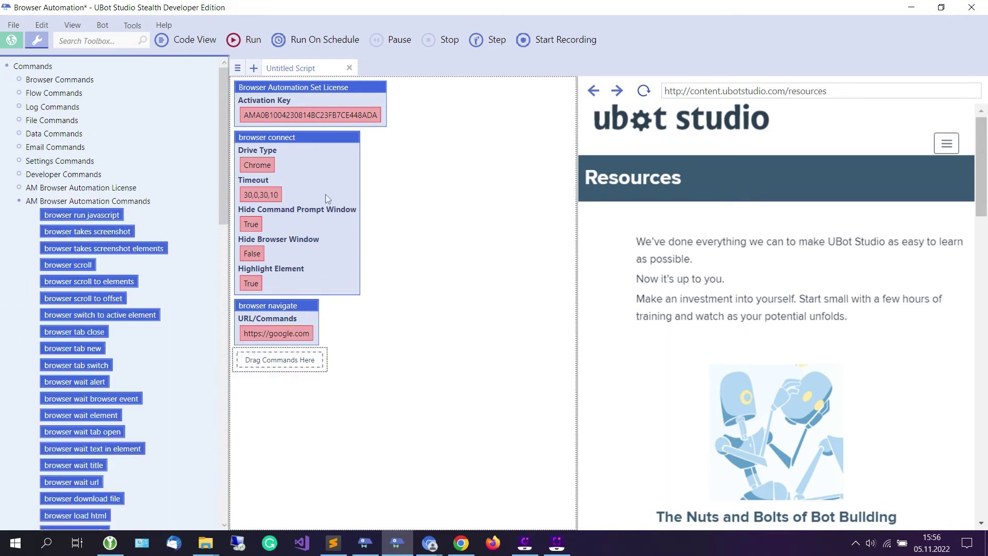
- Run the three-step script to launch Chrome and load google.com
click(233, 42)
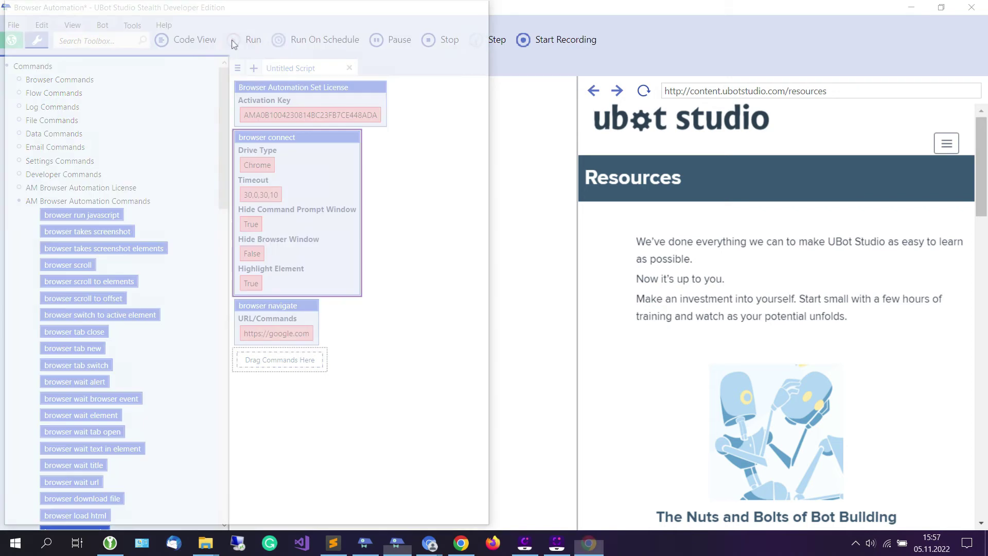